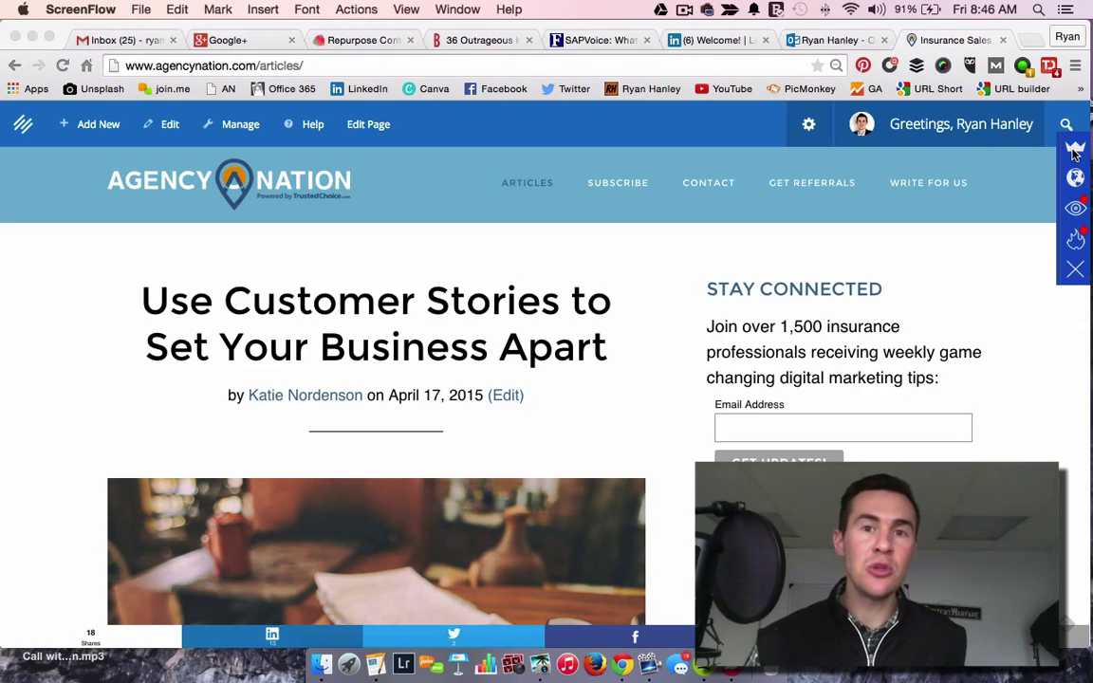
Bring the Chrome window showing the Agency Nation articles page with the SumoMe sidebar to the front
{"action": "left_click", "coordinate": [1079, 211]}
Turn on the Content Analytics scroll-depth overlay and scroll down through the reader drop-off percentages
{"action": "left_click", "coordinate": [1079, 212]}
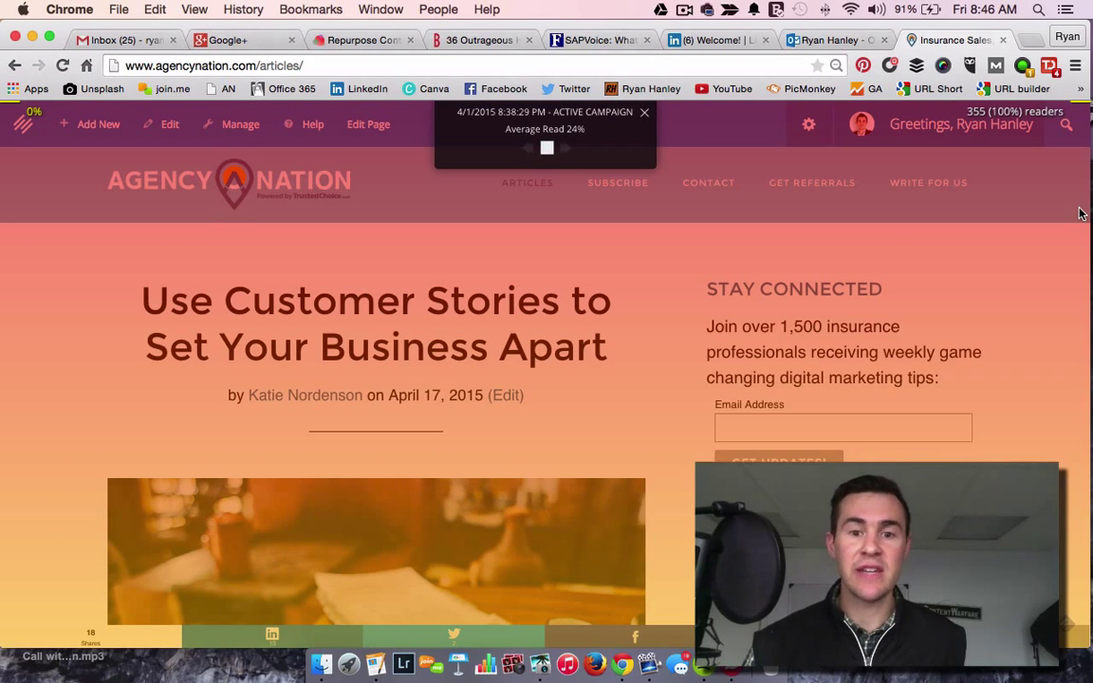
{"action": "scroll", "coordinate": [655, 415], "scroll_direction": "down", "scroll_amount": 5}
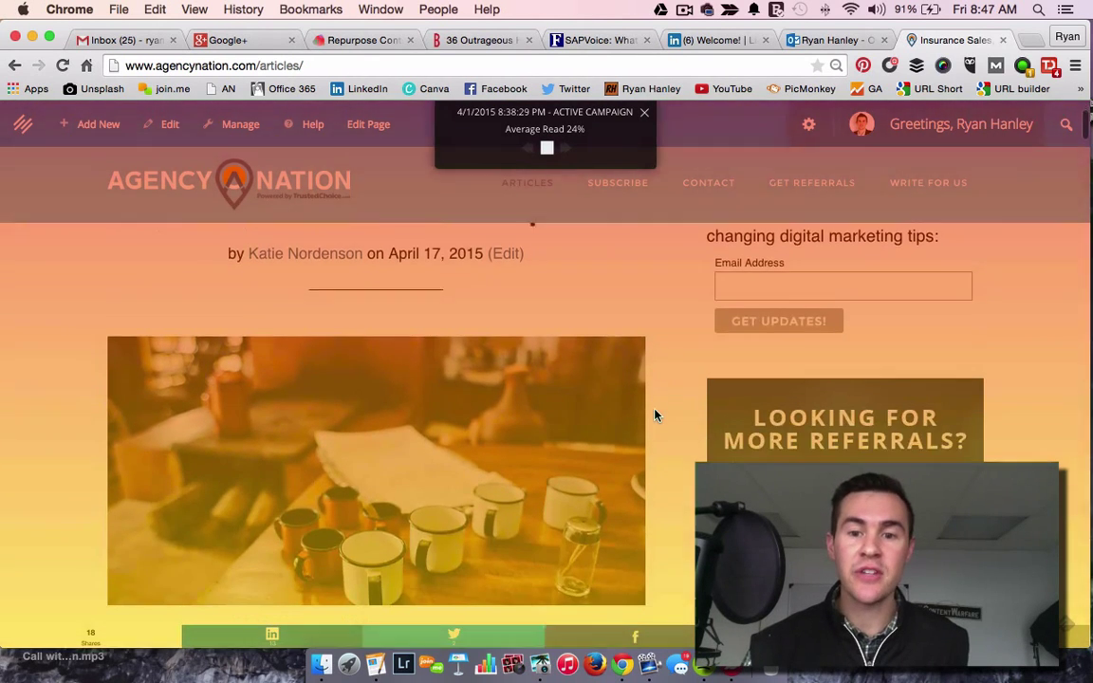
{"action": "scroll", "coordinate": [655, 415], "scroll_direction": "down", "scroll_amount": 6}
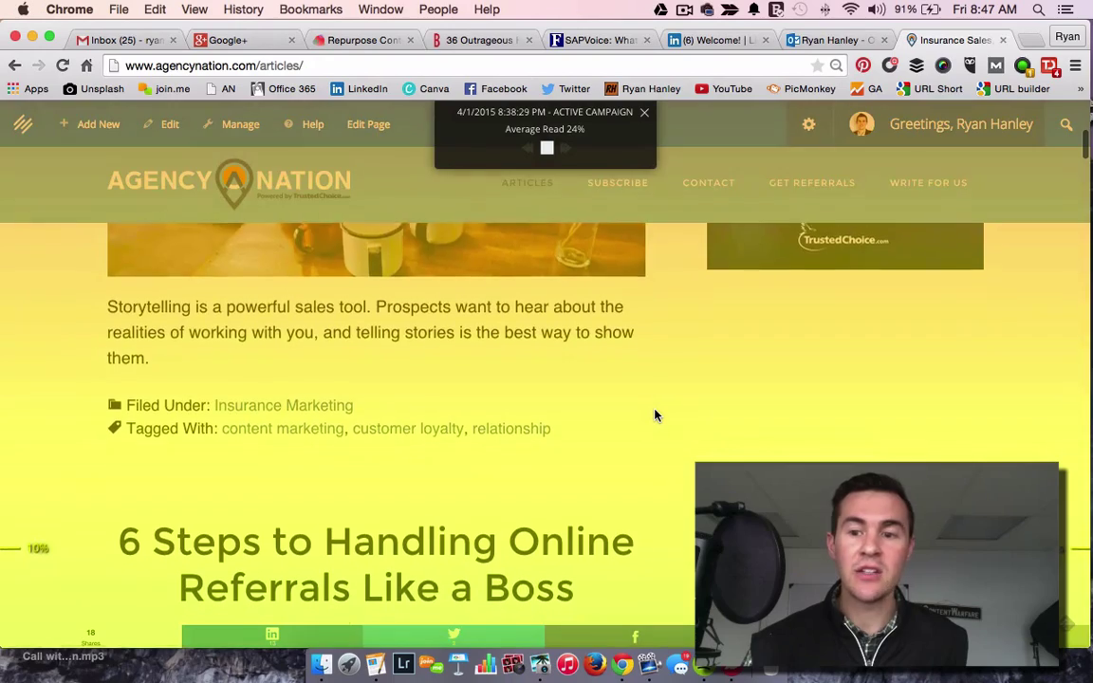
{"action": "scroll", "coordinate": [655, 415], "scroll_direction": "down", "scroll_amount": 10}
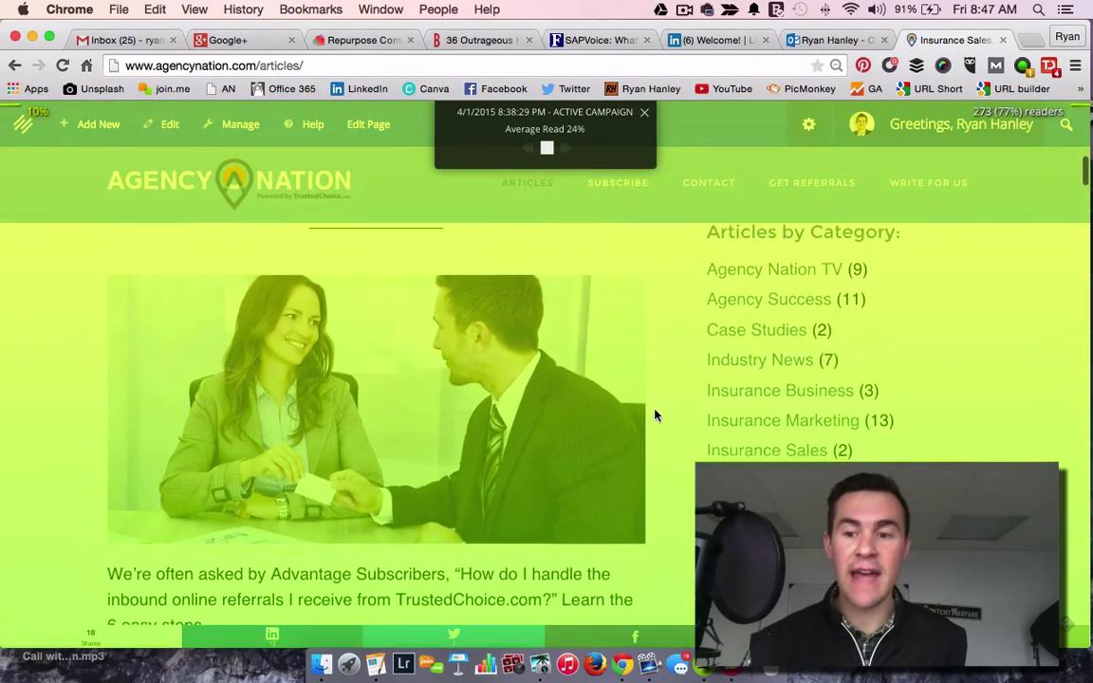
{"action": "scroll", "coordinate": [655, 414], "scroll_direction": "down", "scroll_amount": 5}
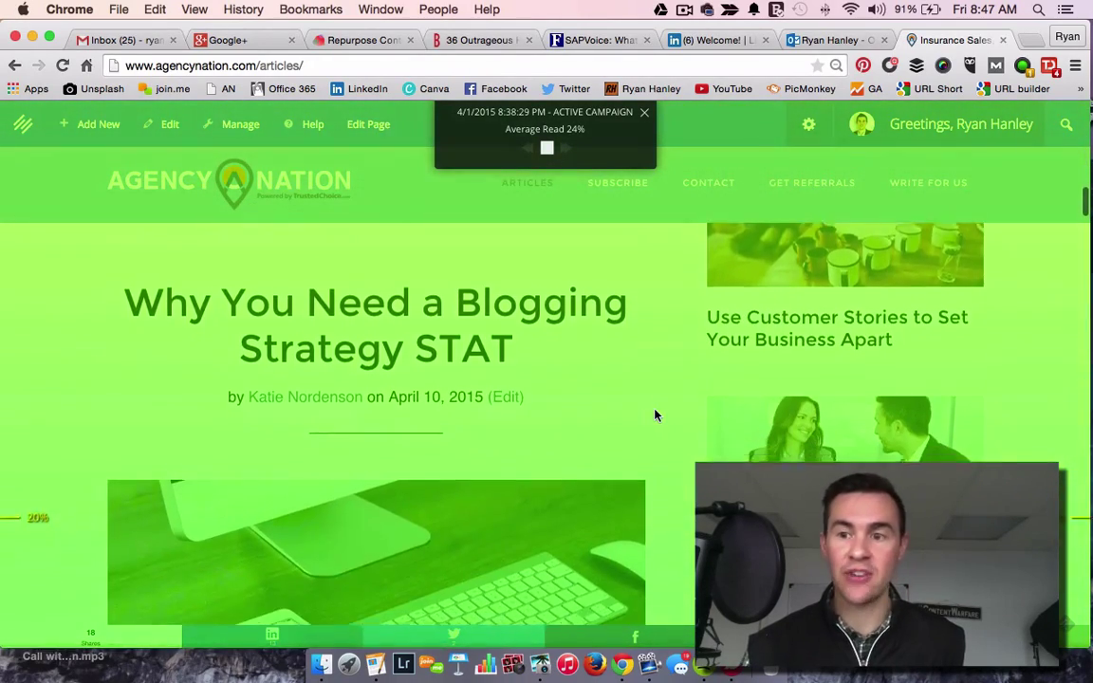
{"action": "scroll", "coordinate": [655, 414], "scroll_direction": "down", "scroll_amount": 7}
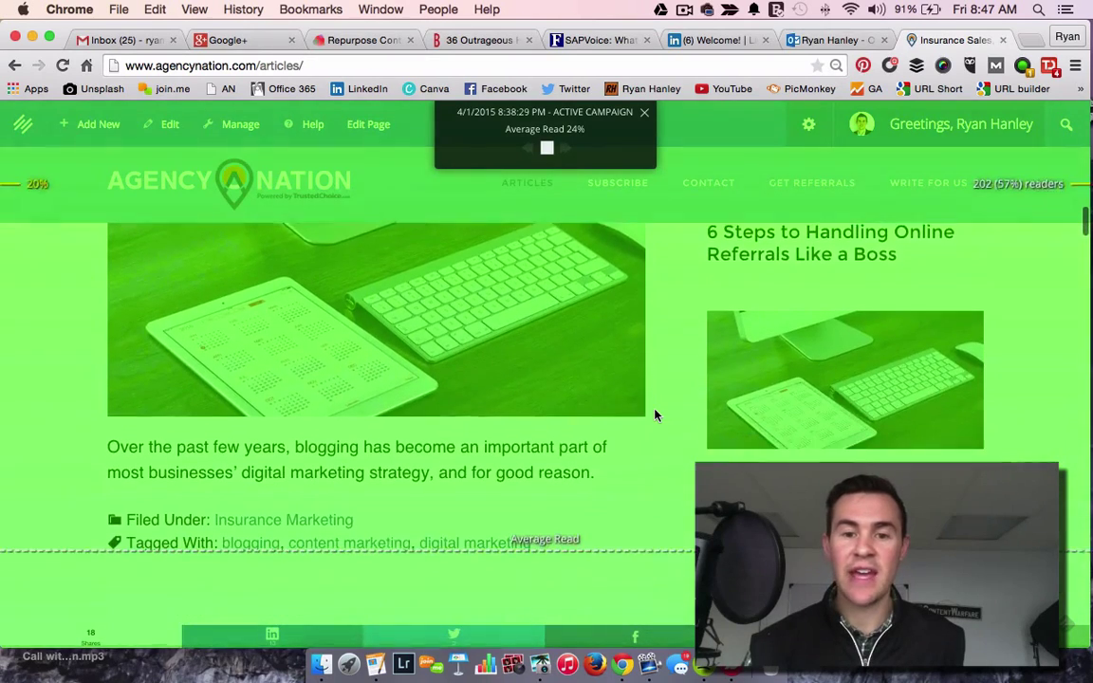
{"action": "scroll", "coordinate": [645, 349], "scroll_direction": "down", "scroll_amount": 2}
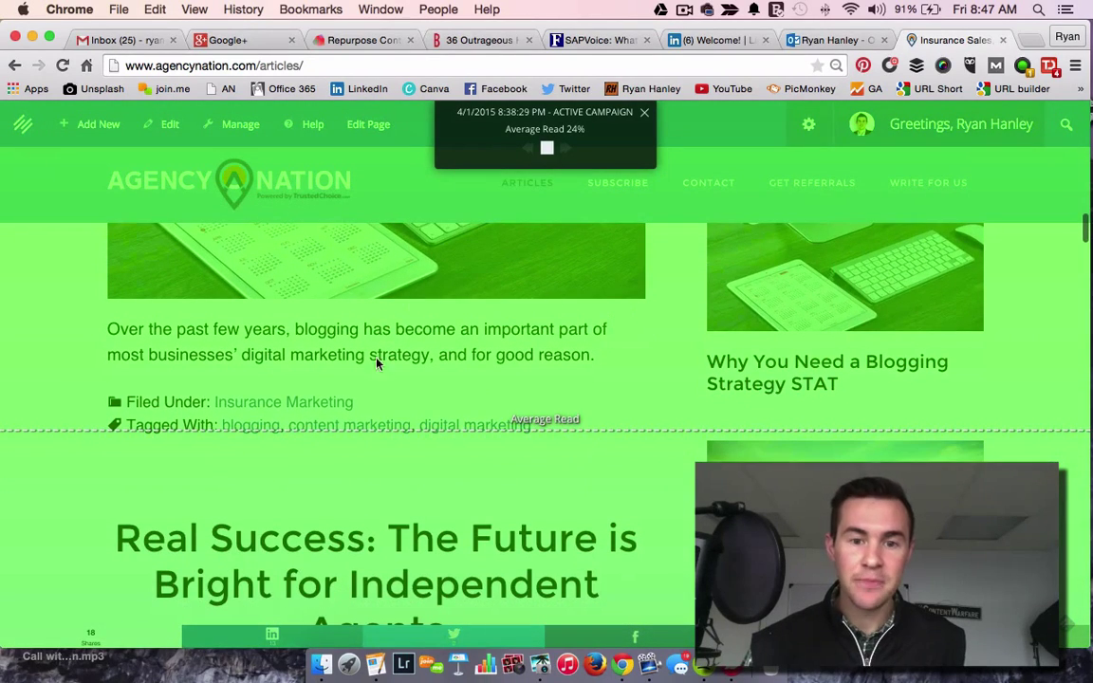
Scroll back up reviewing the 355 readers and 24% average read, then close the overlay
{"action": "scroll", "coordinate": [648, 351], "scroll_direction": "up", "scroll_amount": 4}
{"action": "scroll", "coordinate": [648, 352], "scroll_direction": "up", "scroll_amount": 1}
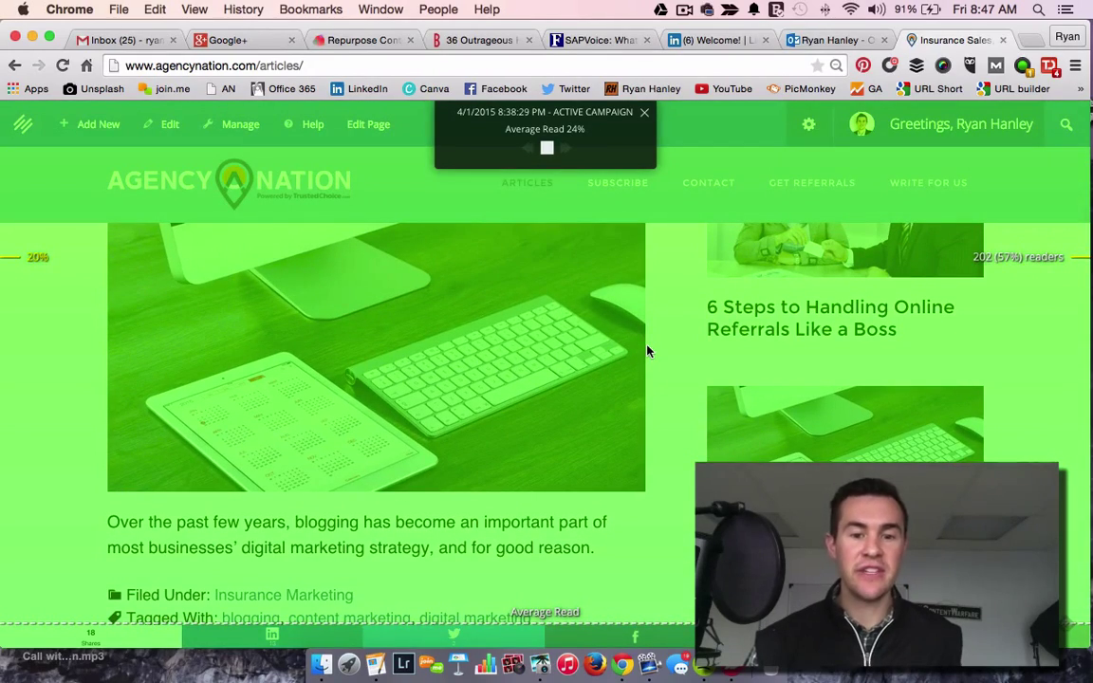
{"action": "scroll", "coordinate": [648, 353], "scroll_direction": "up", "scroll_amount": 10}
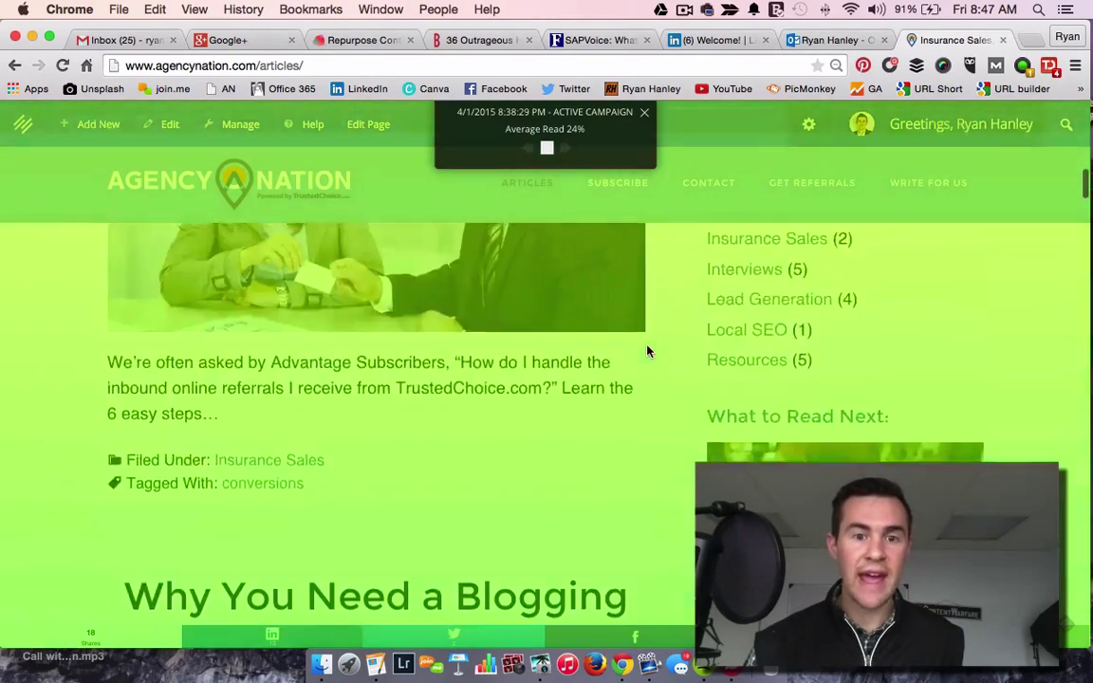
{"action": "scroll", "coordinate": [648, 352], "scroll_direction": "up", "scroll_amount": 15}
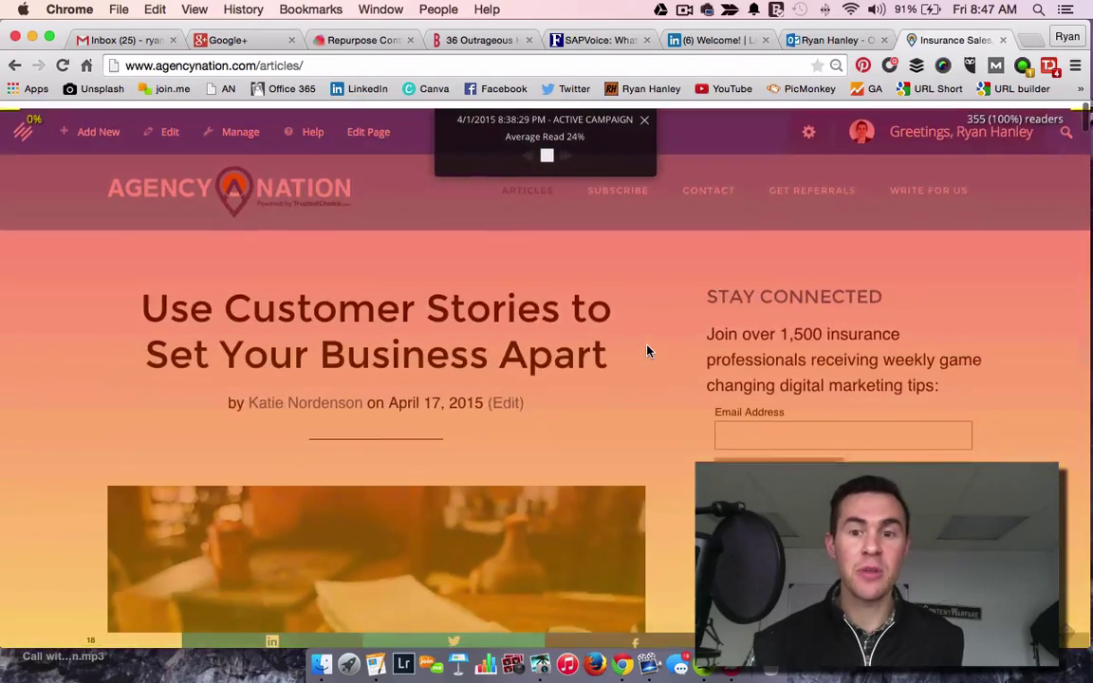
{"action": "scroll", "coordinate": [648, 352], "scroll_direction": "down", "scroll_amount": 15}
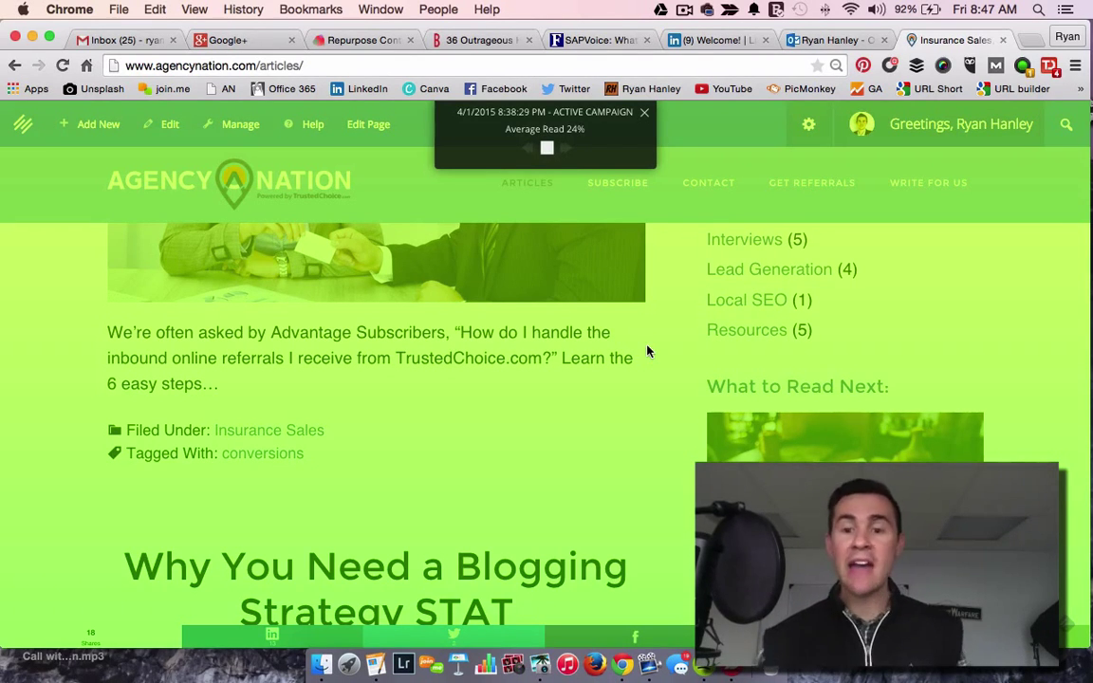
{"action": "scroll", "coordinate": [647, 352], "scroll_direction": "down", "scroll_amount": 10}
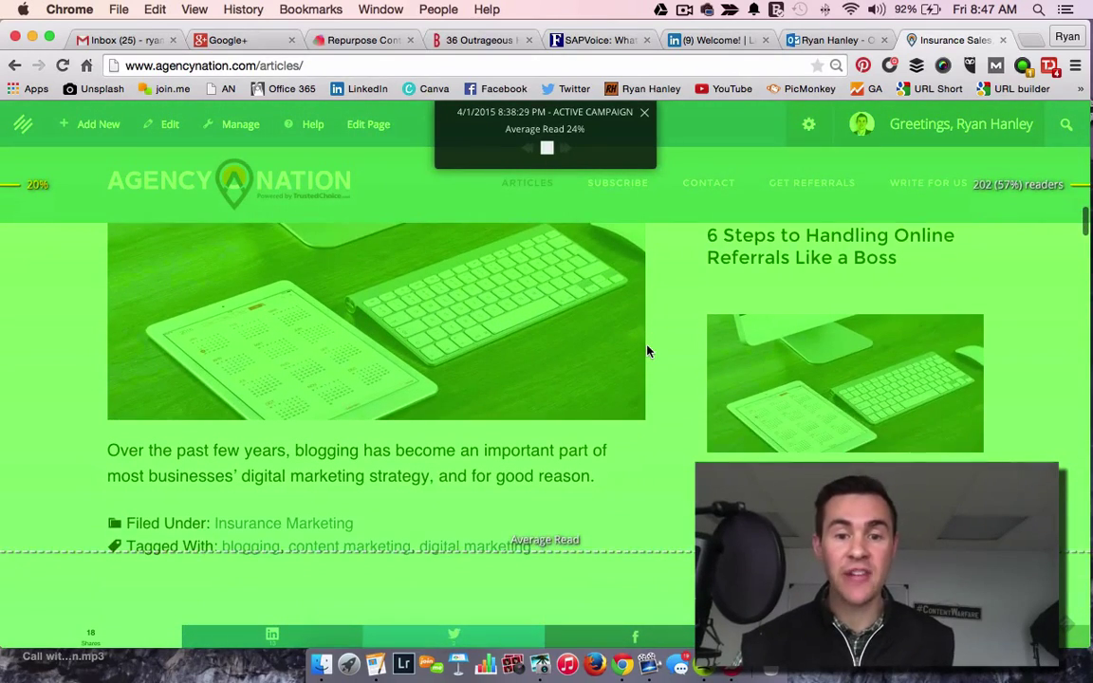
{"action": "scroll", "coordinate": [647, 352], "scroll_direction": "up", "scroll_amount": 1}
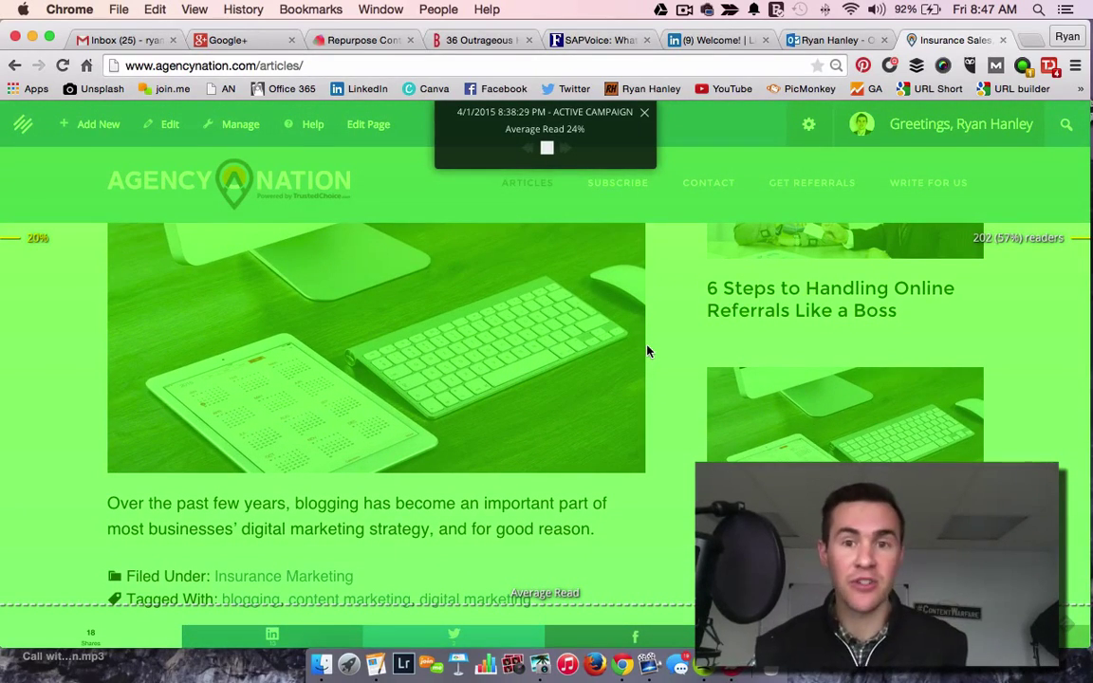
{"action": "left_click", "coordinate": [644, 126]}
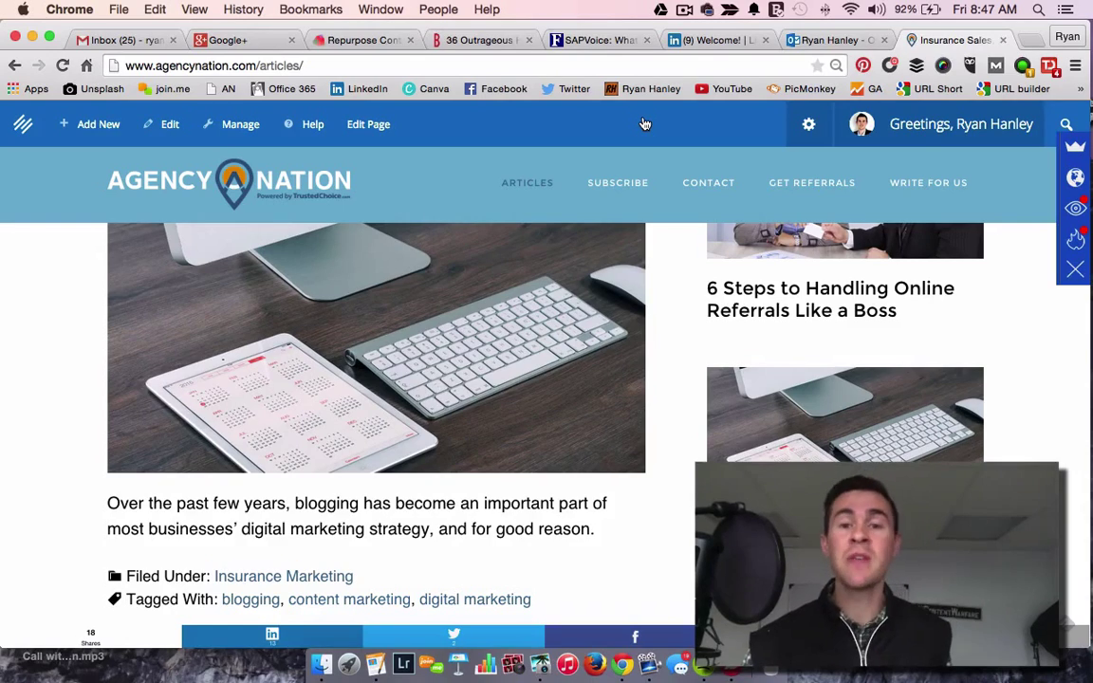
Scroll the plain articles page, then switch on SumoMe's click Heat Map overlay
{"action": "scroll", "coordinate": [671, 377], "scroll_direction": "down", "scroll_amount": 10}
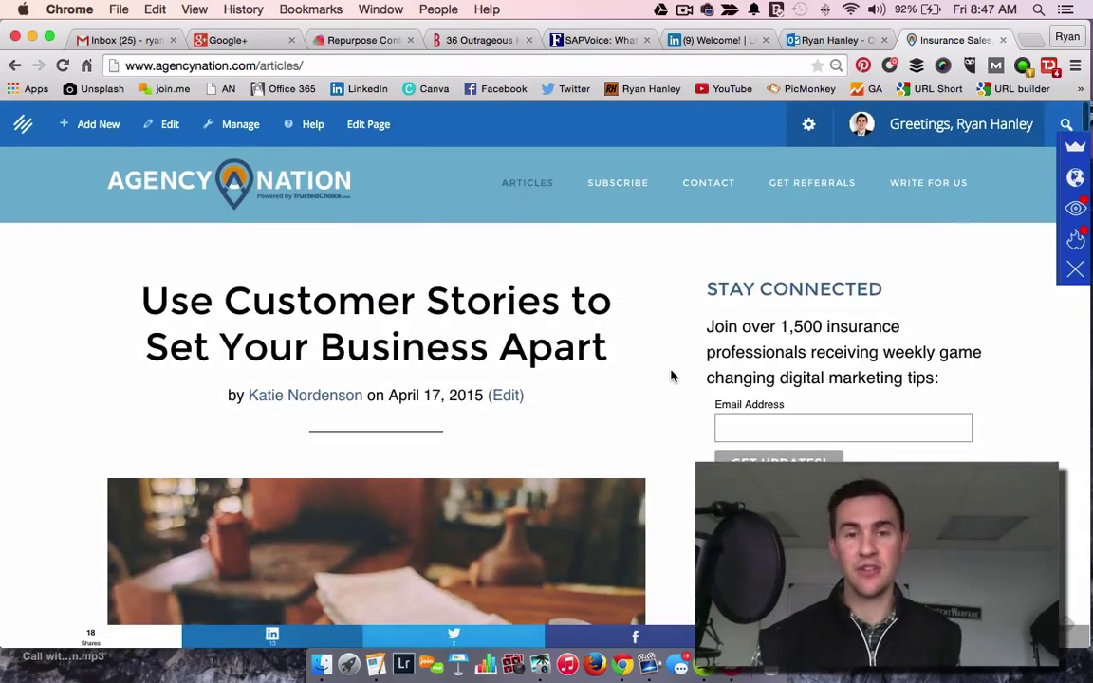
{"action": "left_click", "coordinate": [1078, 238]}
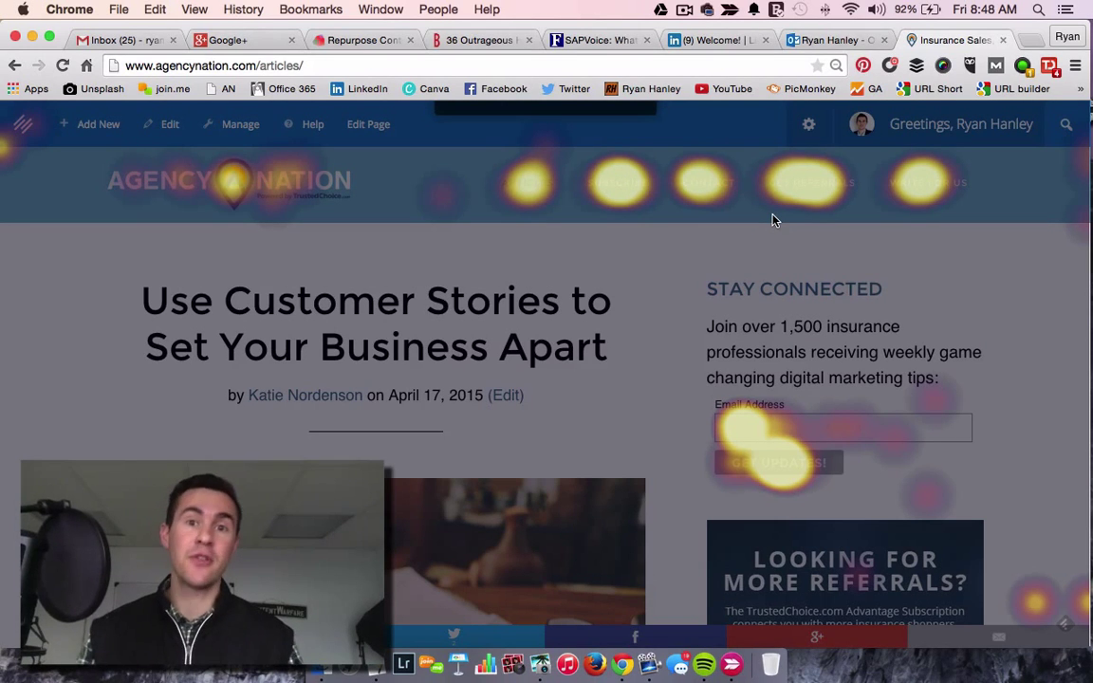
Scroll down and back up the articles list to inspect heat map clicks on each post
{"action": "scroll", "coordinate": [892, 475], "scroll_direction": "down", "scroll_amount": 2}
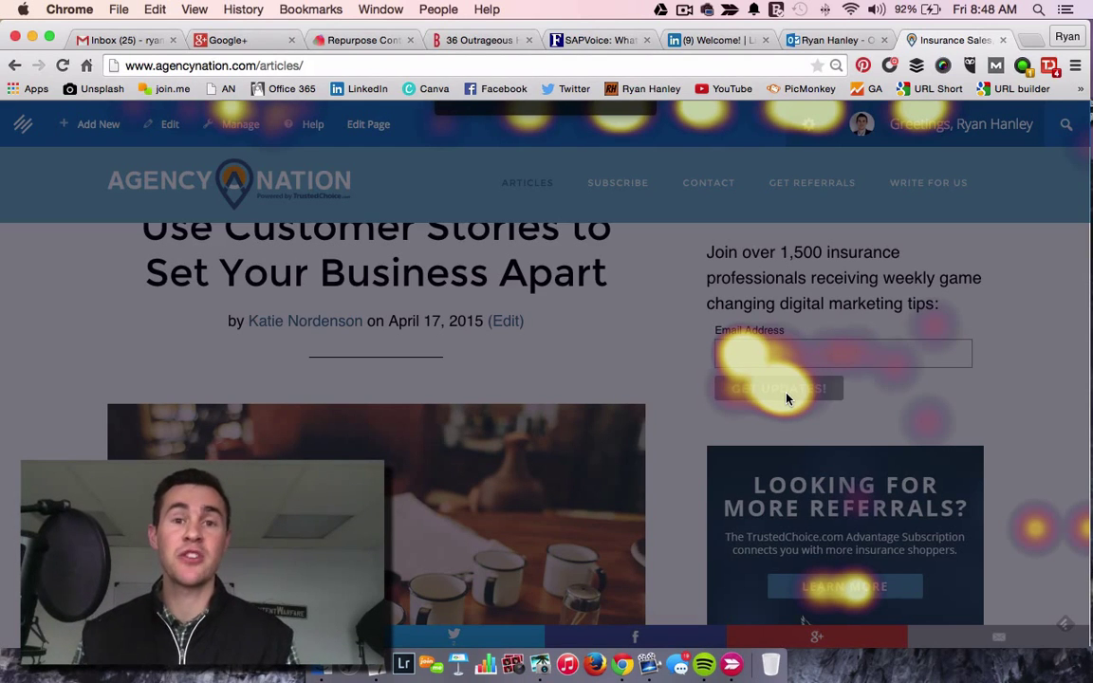
{"action": "scroll", "coordinate": [865, 468], "scroll_direction": "down", "scroll_amount": 5}
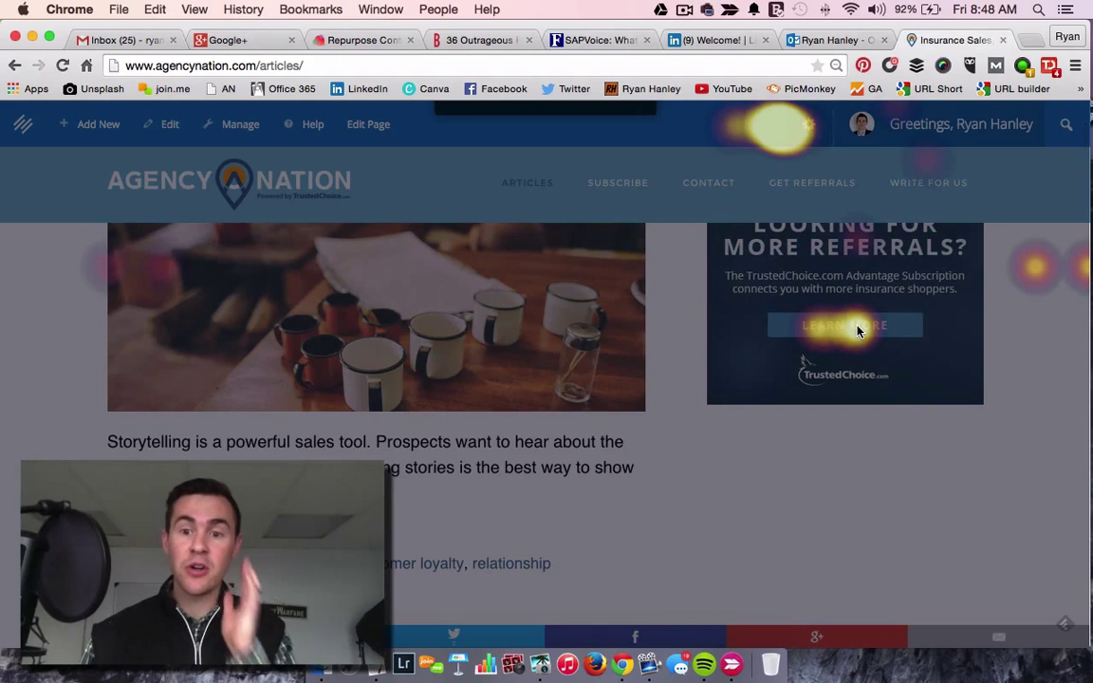
{"action": "scroll", "coordinate": [859, 330], "scroll_direction": "down", "scroll_amount": 7}
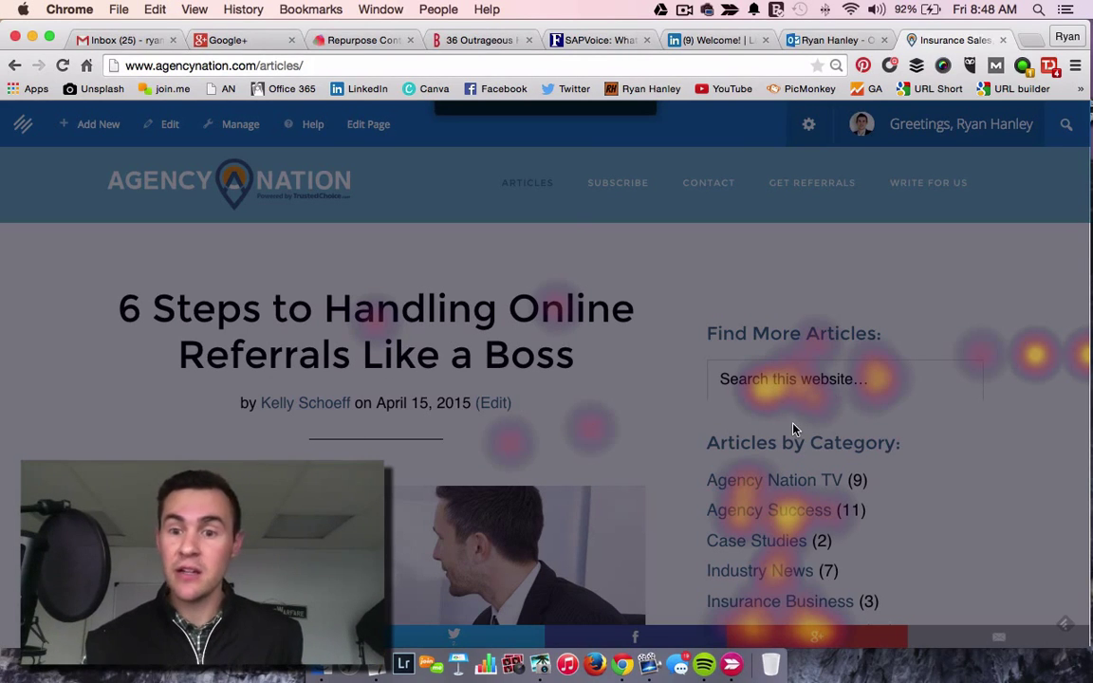
{"action": "scroll", "coordinate": [792, 432], "scroll_direction": "down", "scroll_amount": 4}
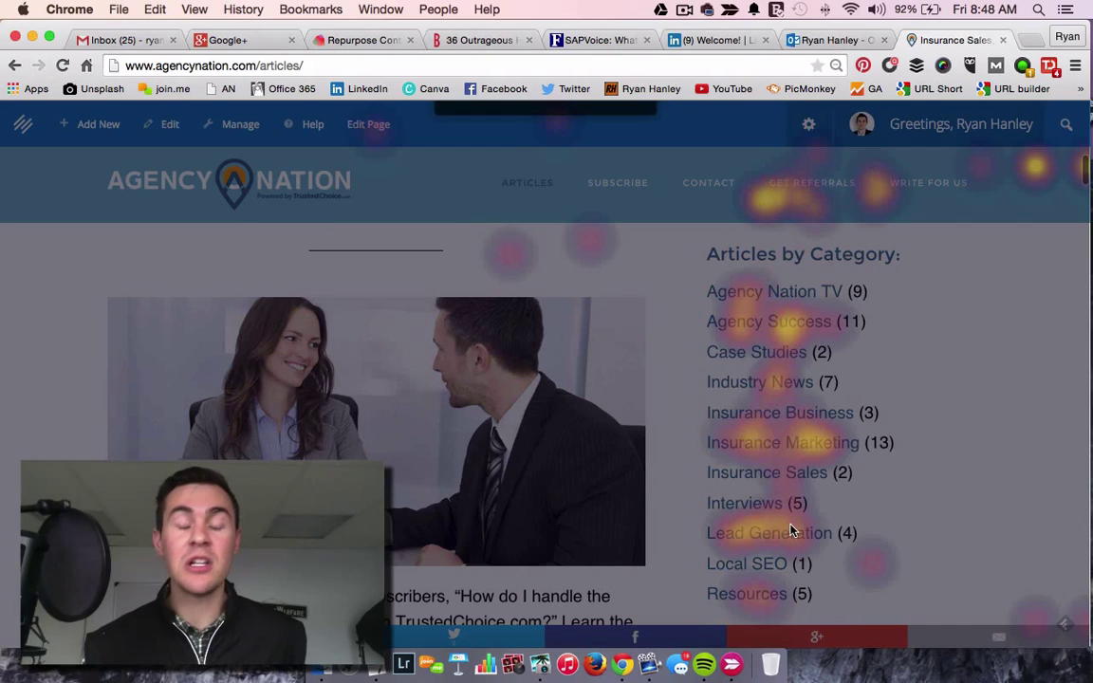
{"action": "scroll", "coordinate": [792, 531], "scroll_direction": "down", "scroll_amount": 3}
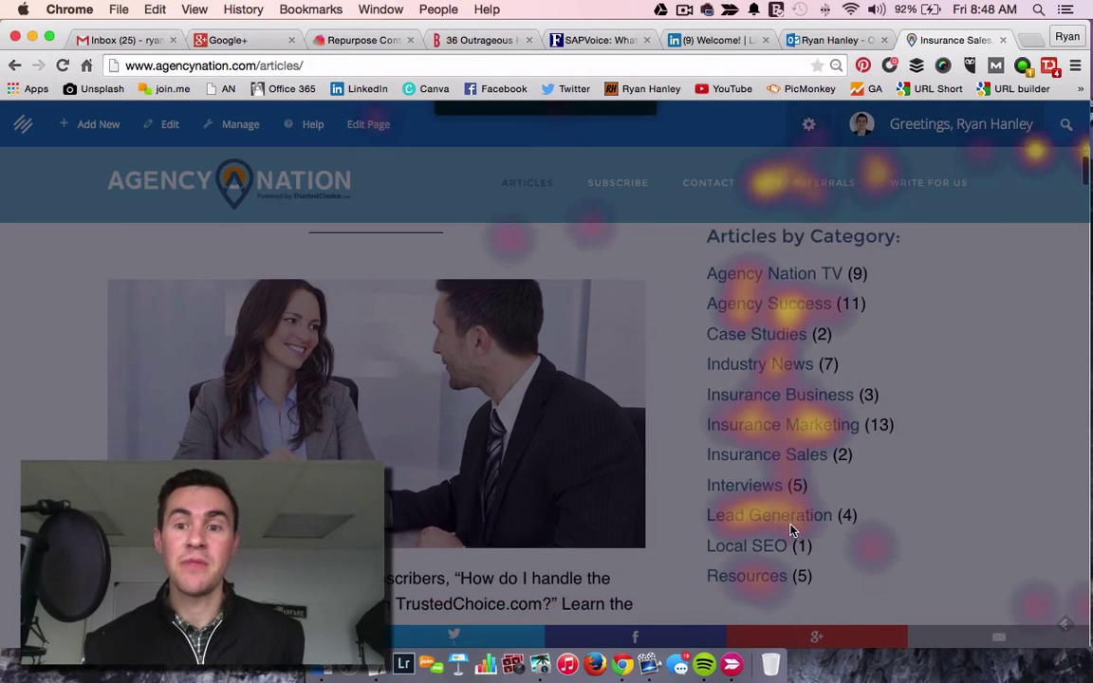
{"action": "scroll", "coordinate": [793, 531], "scroll_direction": "down", "scroll_amount": 7}
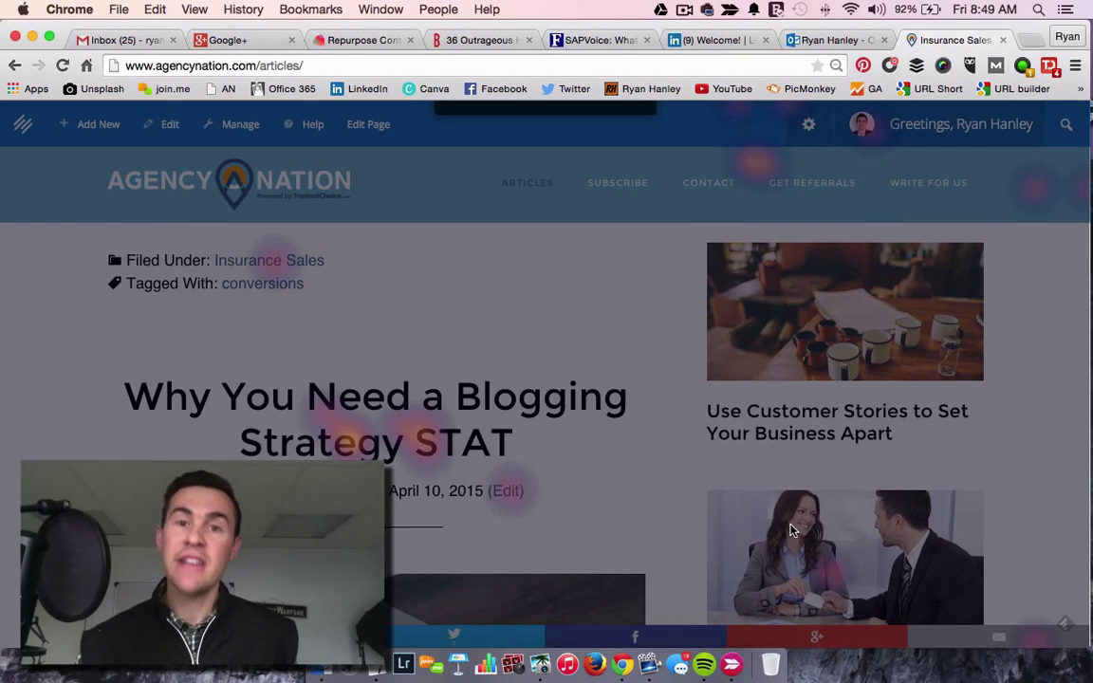
{"action": "scroll", "coordinate": [793, 531], "scroll_direction": "down", "scroll_amount": 3}
{"action": "scroll", "coordinate": [792, 530], "scroll_direction": "down", "scroll_amount": 5}
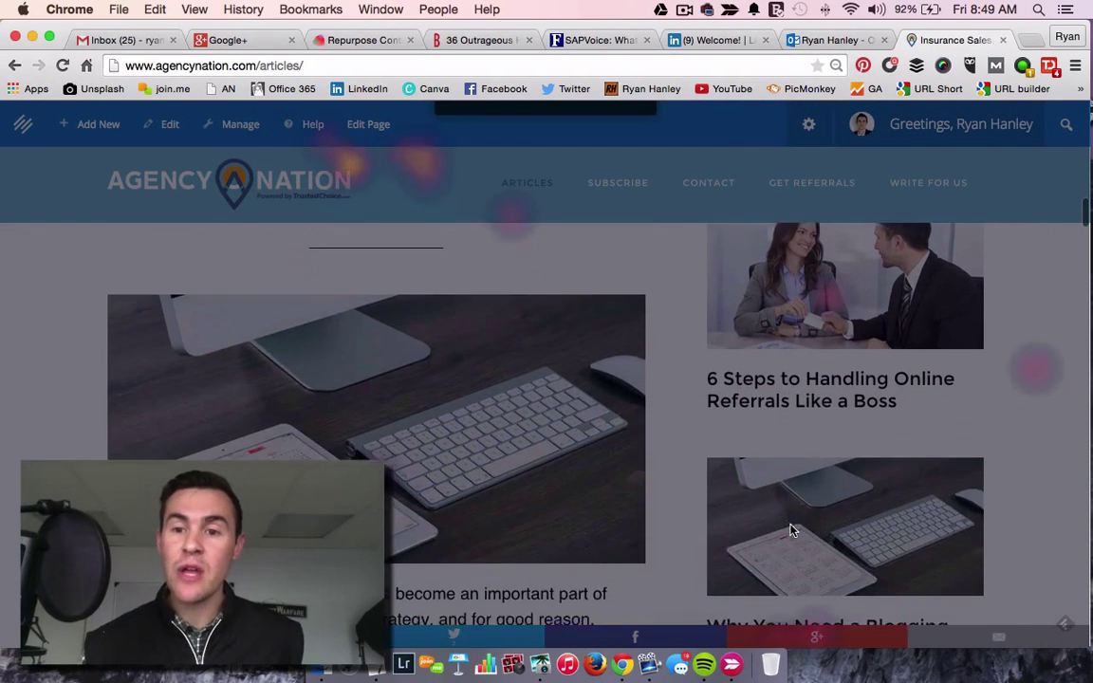
{"action": "scroll", "coordinate": [793, 530], "scroll_direction": "down", "scroll_amount": 10}
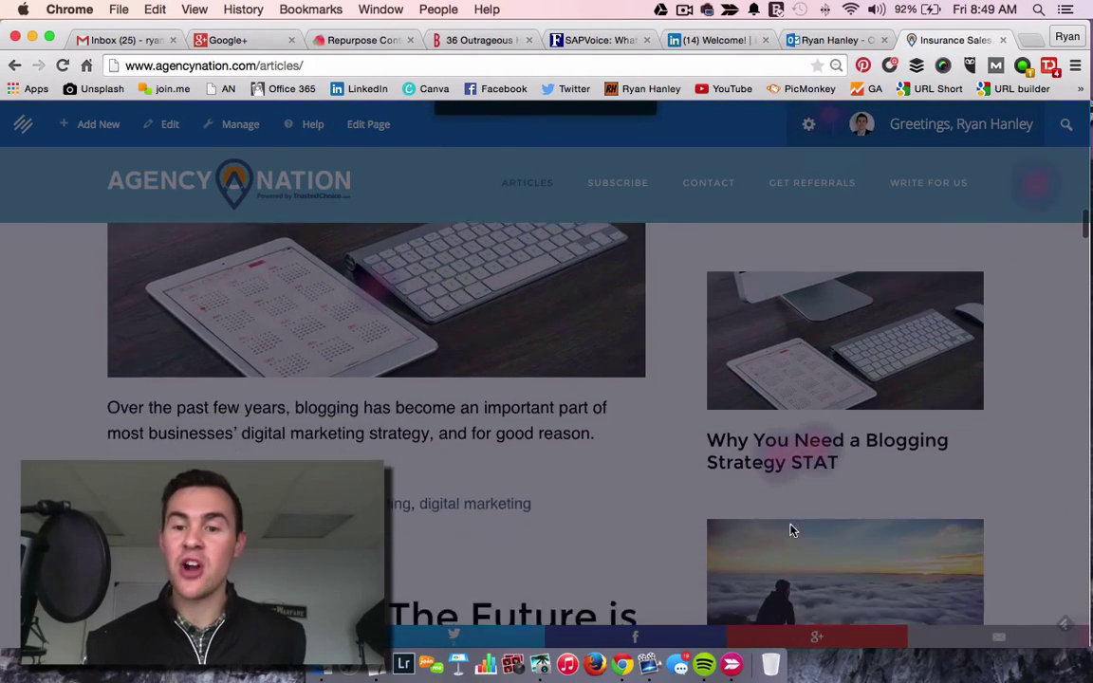
{"action": "scroll", "coordinate": [792, 530], "scroll_direction": "down", "scroll_amount": 12}
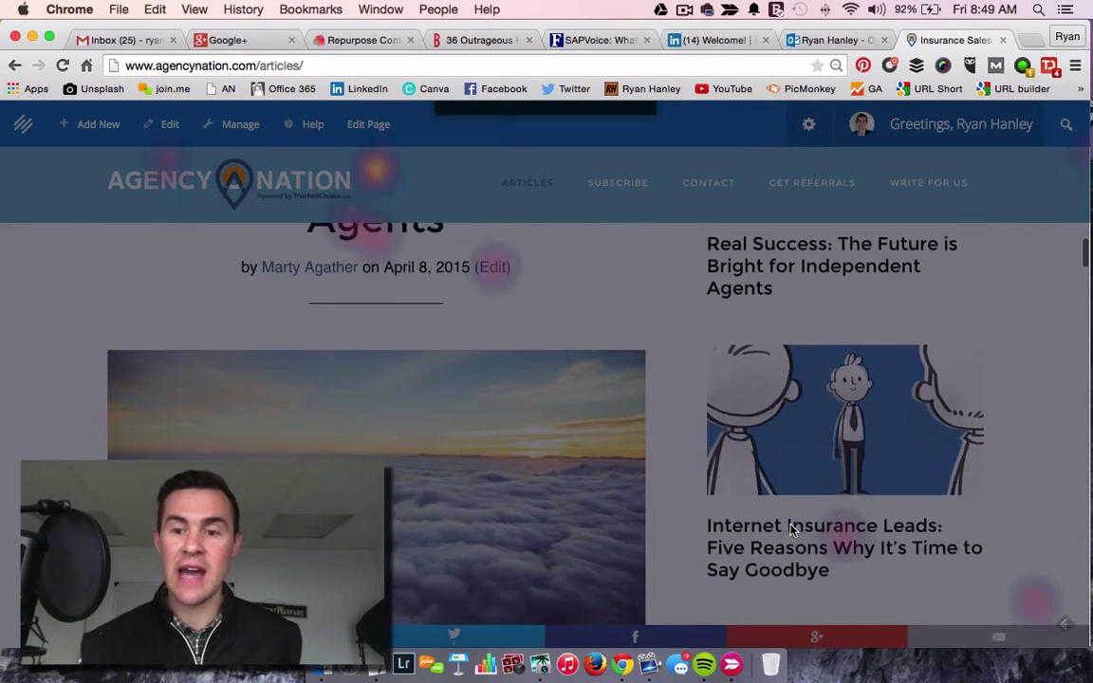
{"action": "scroll", "coordinate": [792, 530], "scroll_direction": "down", "scroll_amount": 13}
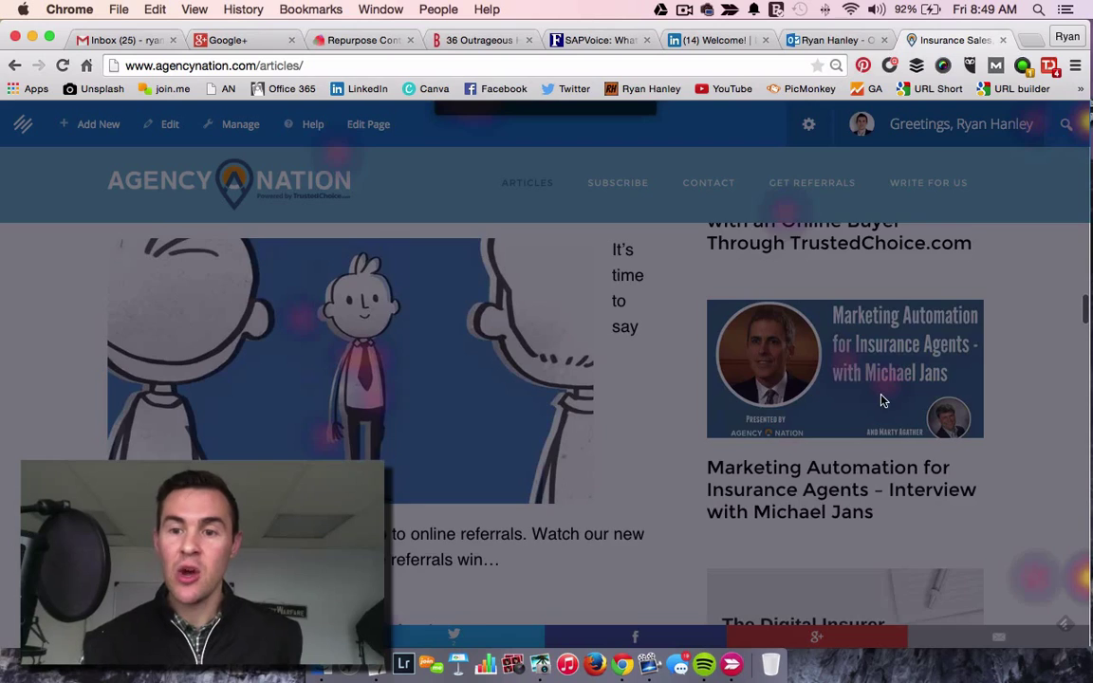
{"action": "scroll", "coordinate": [822, 427], "scroll_direction": "up", "scroll_amount": 7}
{"action": "scroll", "coordinate": [824, 496], "scroll_direction": "up", "scroll_amount": 15}
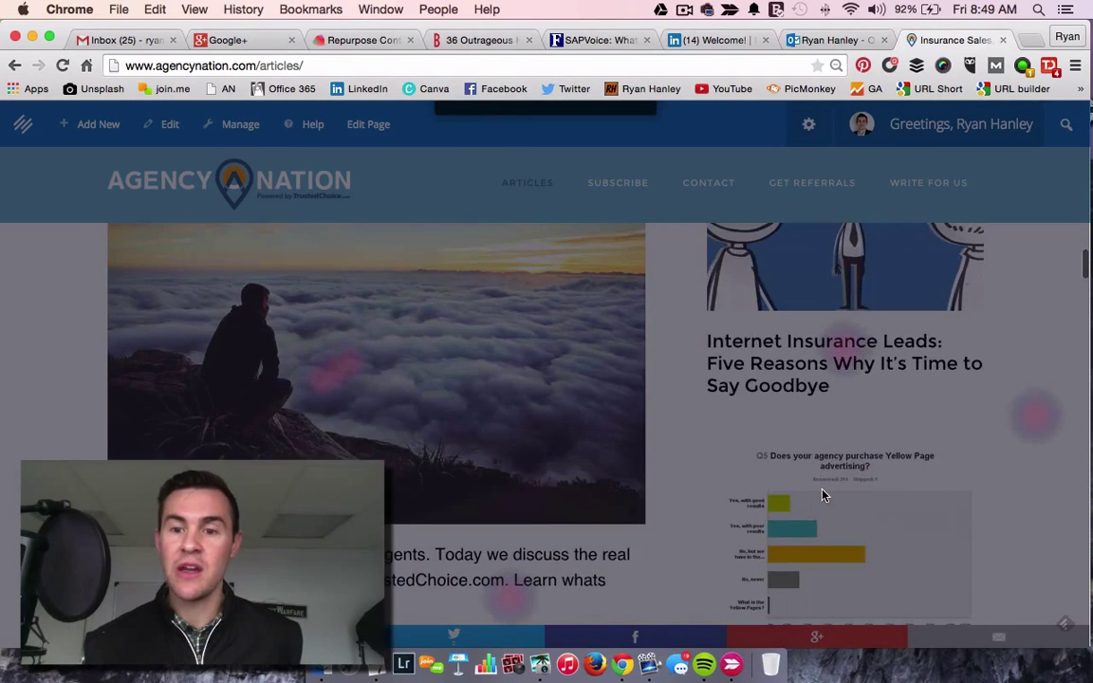
{"action": "scroll", "coordinate": [824, 496], "scroll_direction": "up", "scroll_amount": 12}
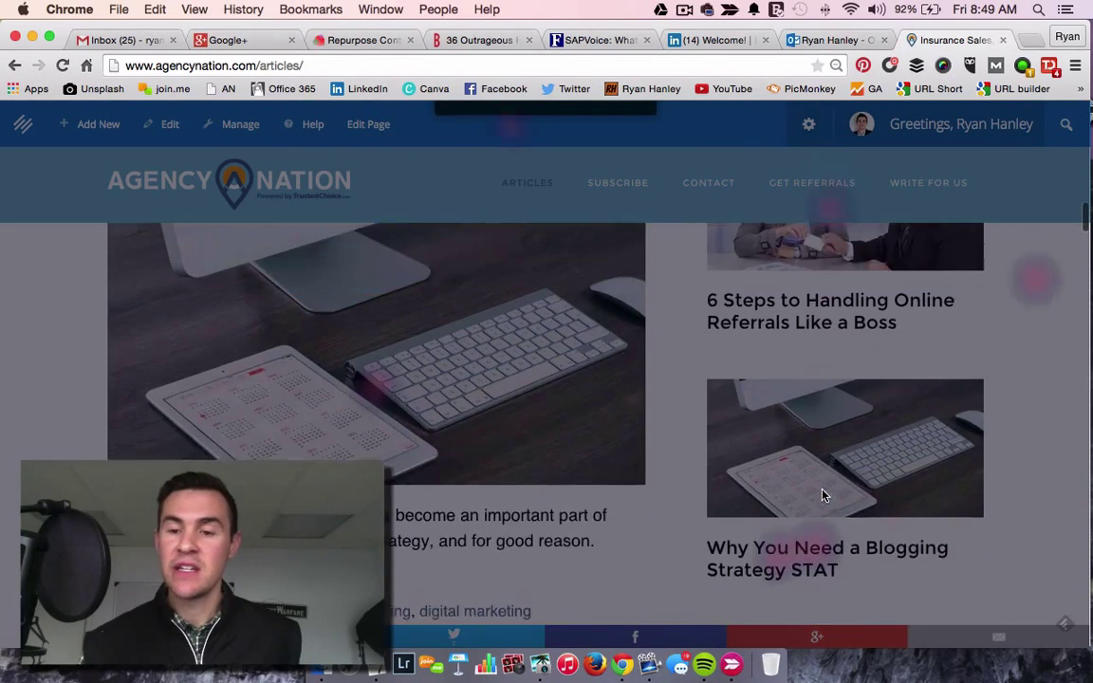
{"action": "scroll", "coordinate": [824, 496], "scroll_direction": "up", "scroll_amount": 4}
{"action": "scroll", "coordinate": [824, 496], "scroll_direction": "down", "scroll_amount": 14}
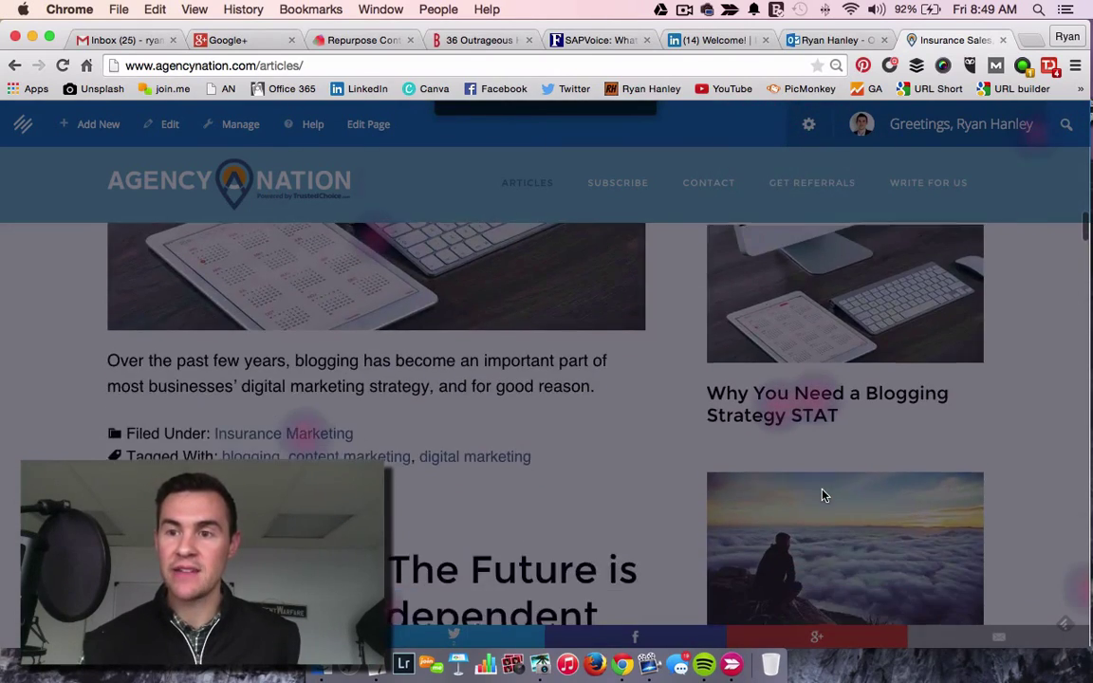
{"action": "scroll", "coordinate": [824, 495], "scroll_direction": "down", "scroll_amount": 10}
{"action": "scroll", "coordinate": [824, 495], "scroll_direction": "down", "scroll_amount": 12}
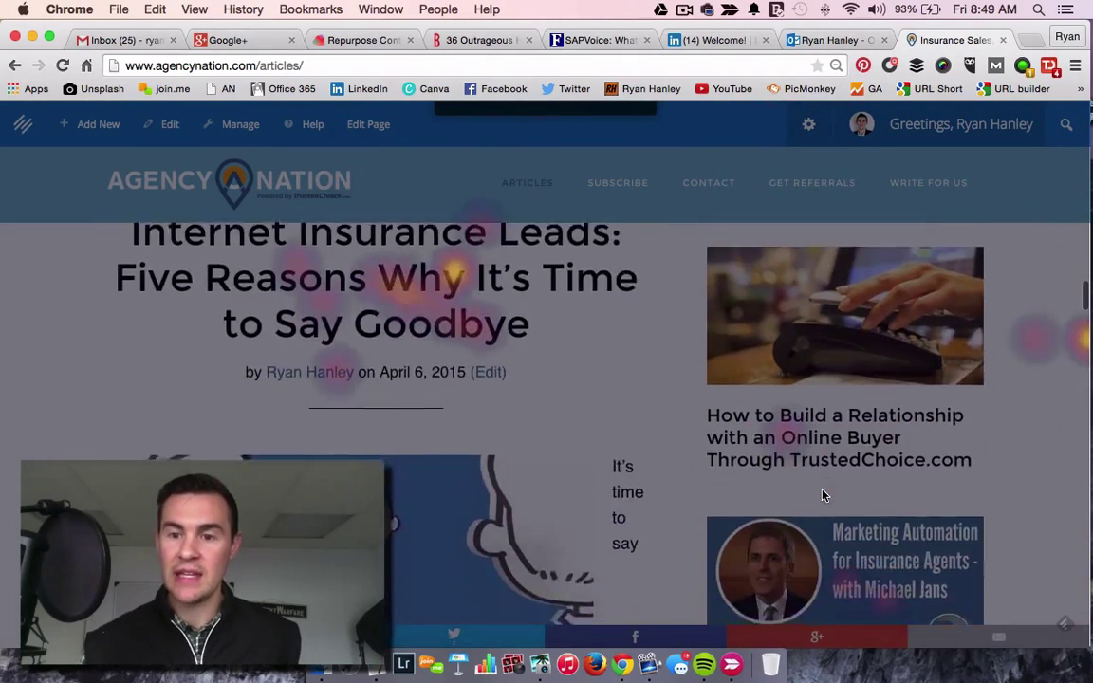
{"action": "scroll", "coordinate": [824, 494], "scroll_direction": "down", "scroll_amount": 10}
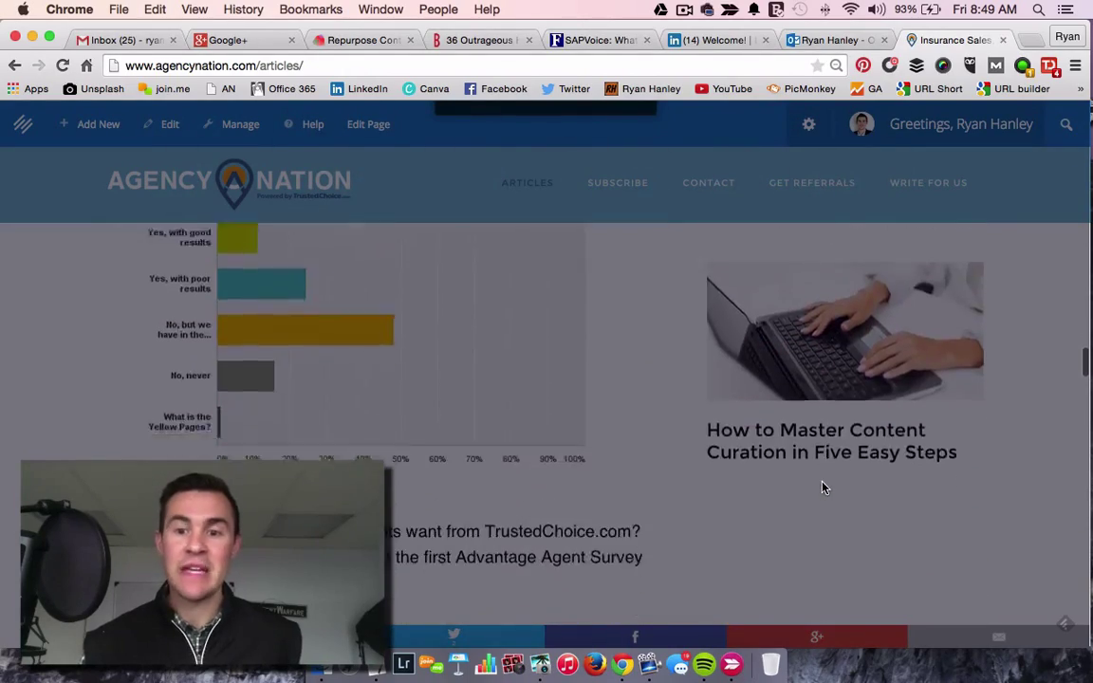
{"action": "scroll", "coordinate": [824, 488], "scroll_direction": "up", "scroll_amount": 10}
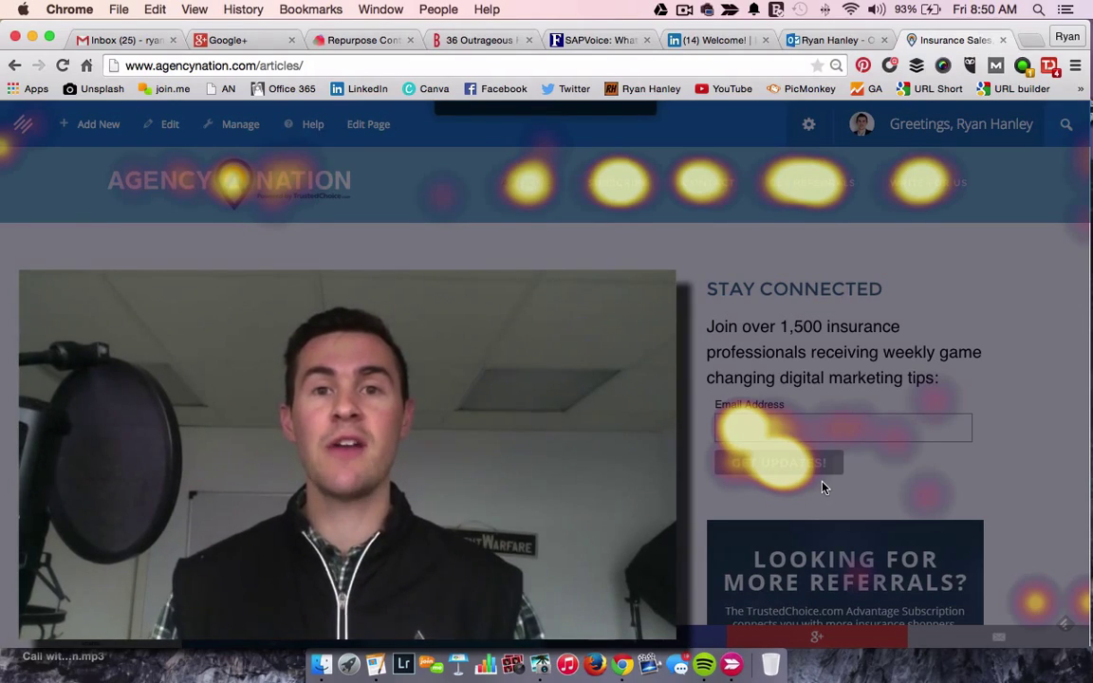
Stop the screen recording from the ScreenFlow menu-bar icon
{"action": "left_click", "coordinate": [684, 10]}
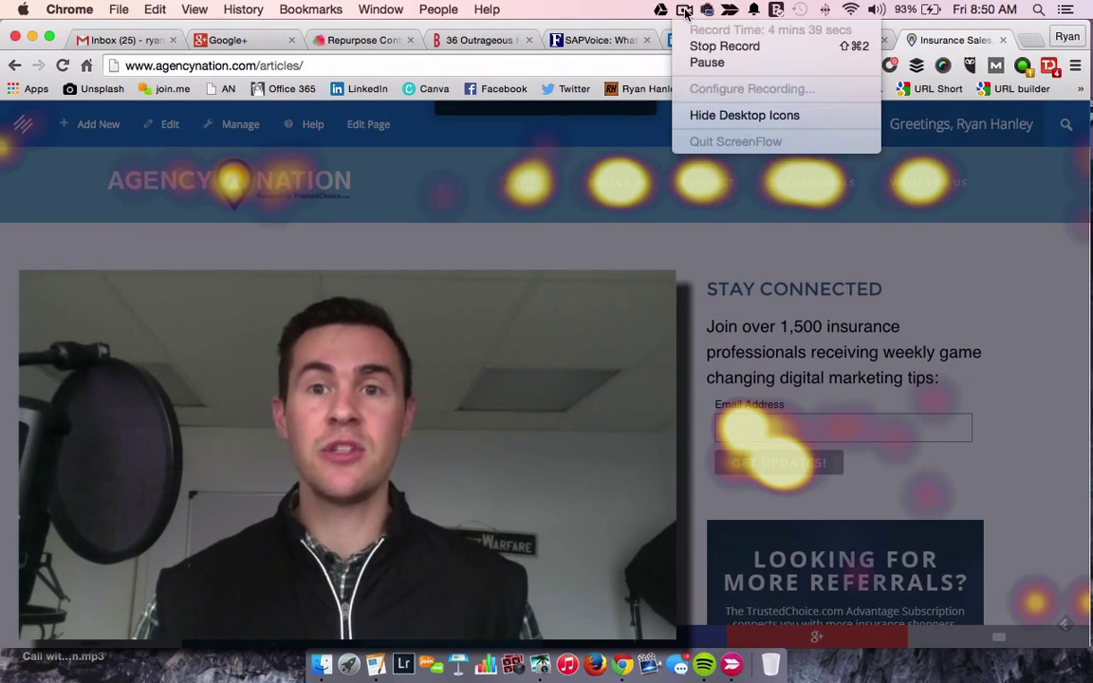